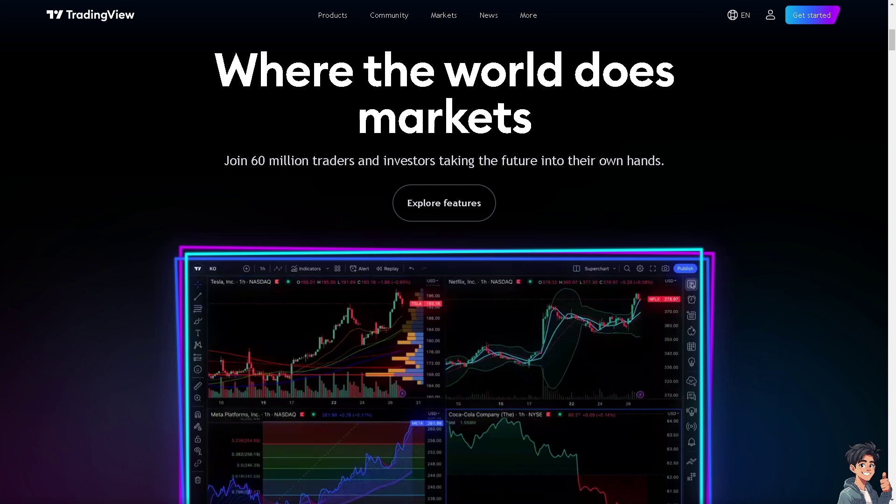
scroll(399, 125, up, 5)
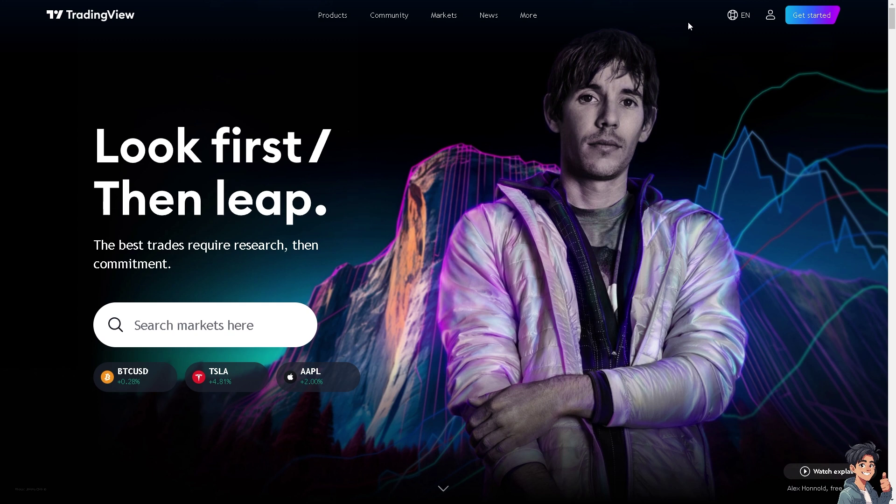
- Reach the pricing page via the account menu and Get started
click(770, 15)
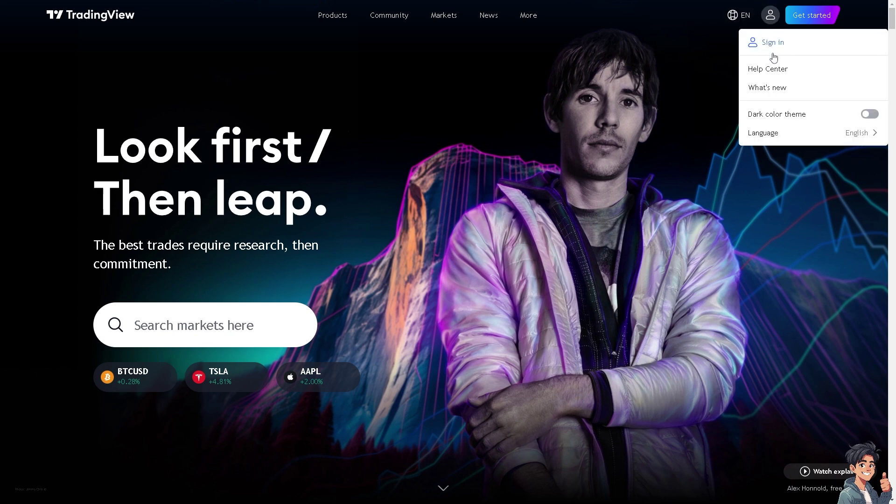
click(676, 49)
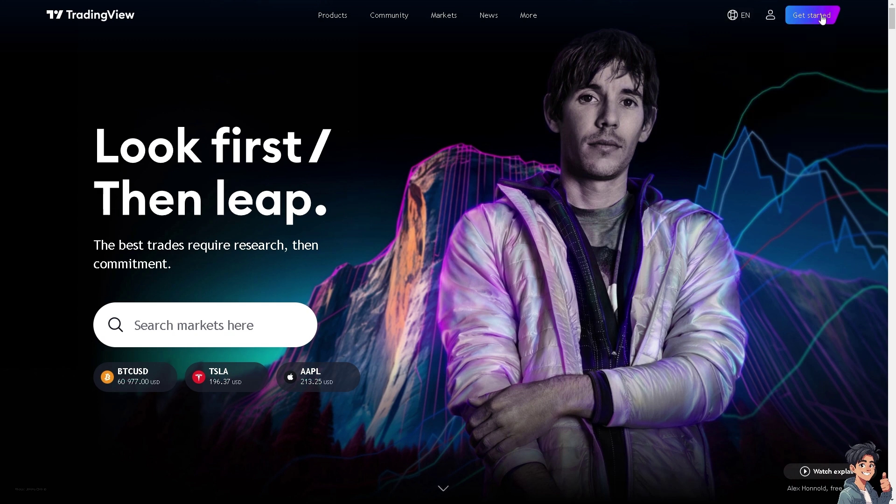
click(811, 16)
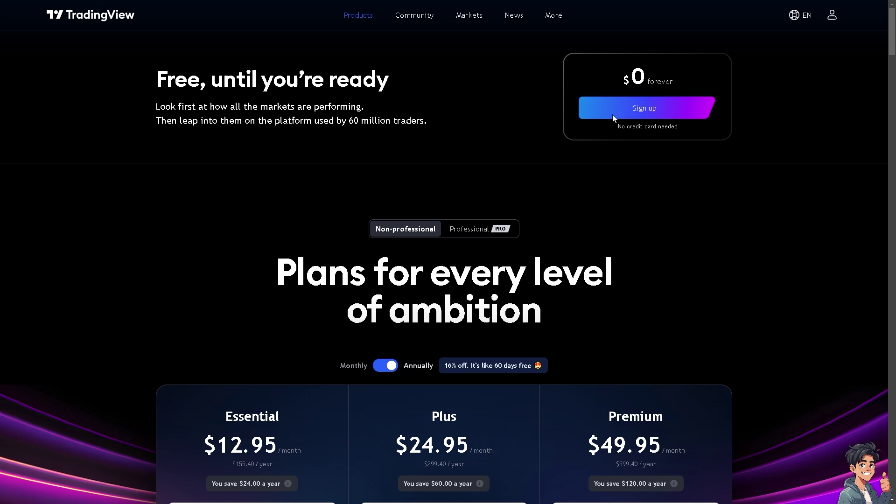
- Sign up for a free account from the pricing page
click(614, 110)
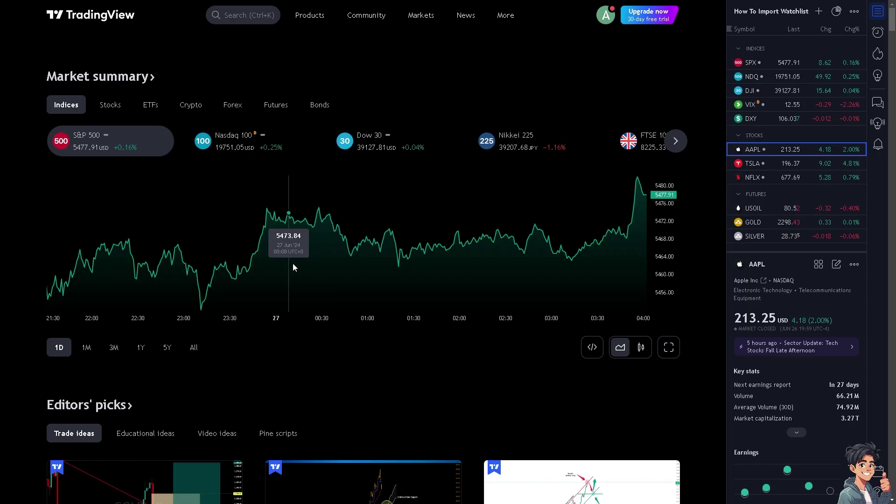
scroll(320, 270, down, 2)
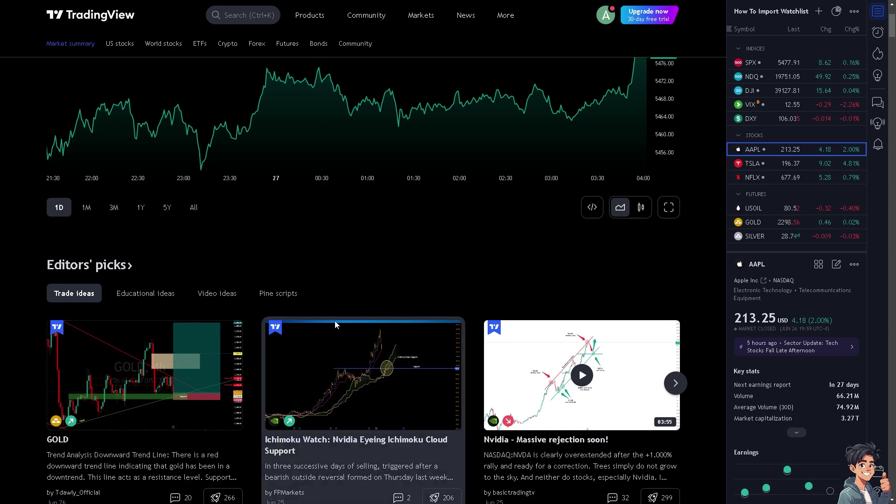
scroll(296, 286, down, 1)
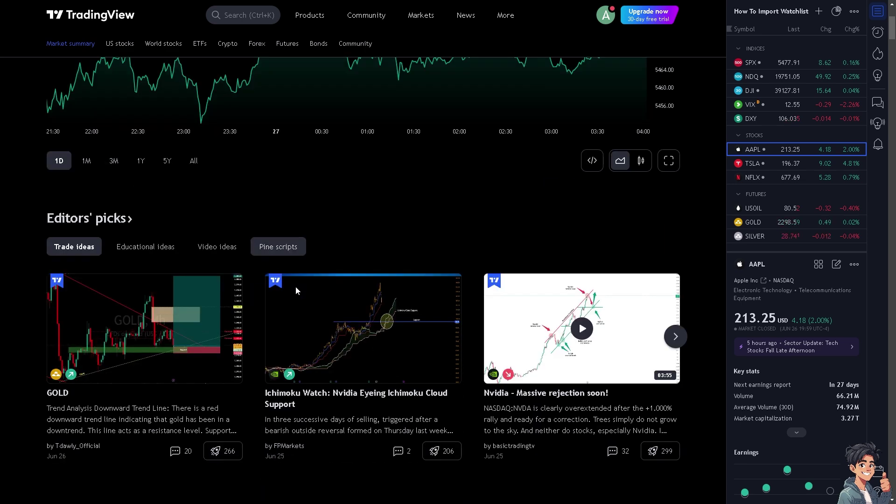
scroll(295, 294, down, 1)
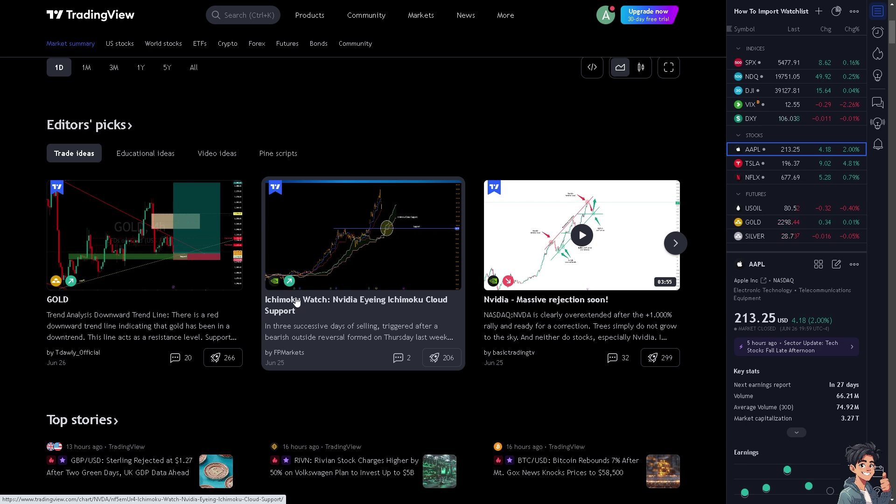
scroll(250, 237, up, 3)
scroll(247, 228, up, 2)
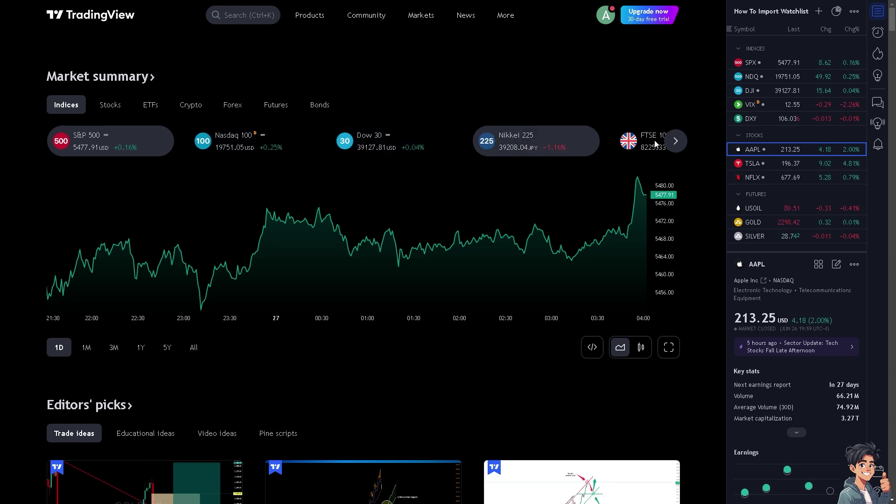
click(676, 141)
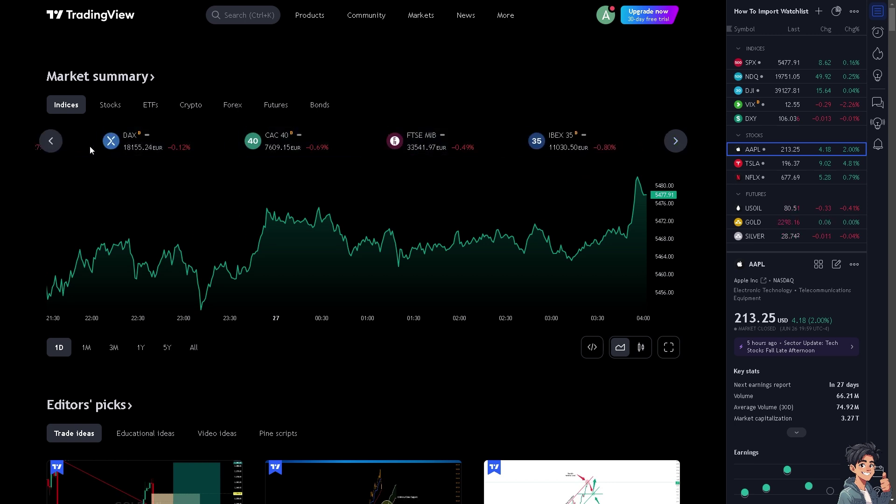
click(50, 140)
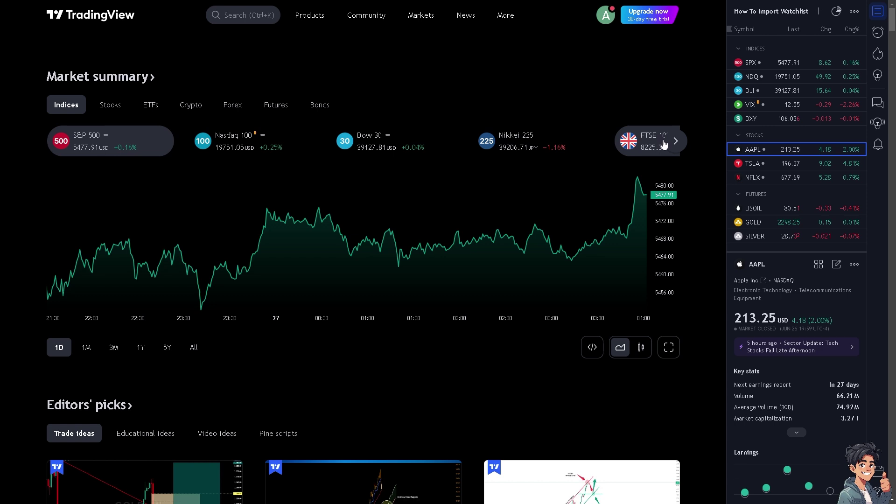
- Switch the market summary to the FTSE 100 index
click(640, 144)
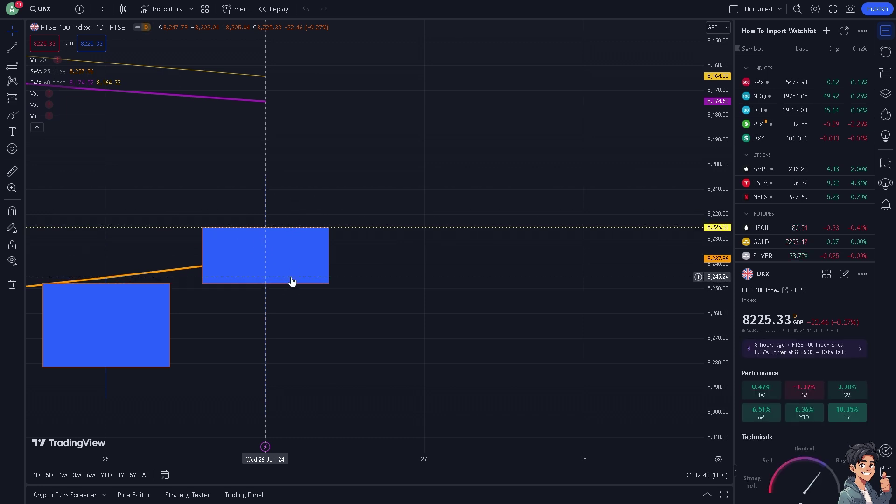
- Show the Trading Panel below the chart with the full broker grid
click(247, 496)
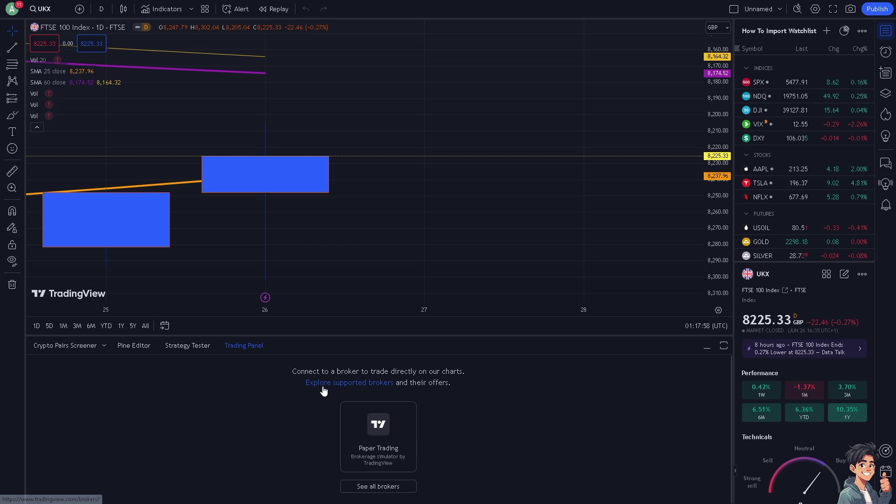
click(372, 485)
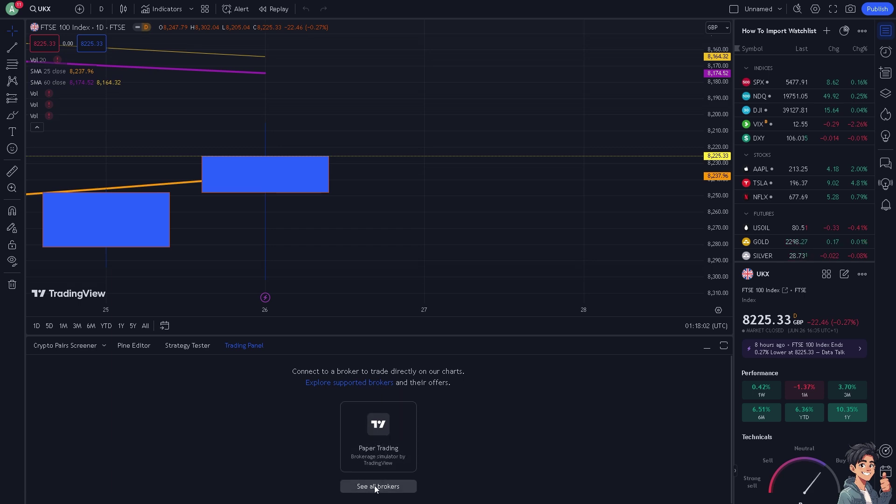
scroll(329, 453, down, 1)
scroll(311, 441, up, 1)
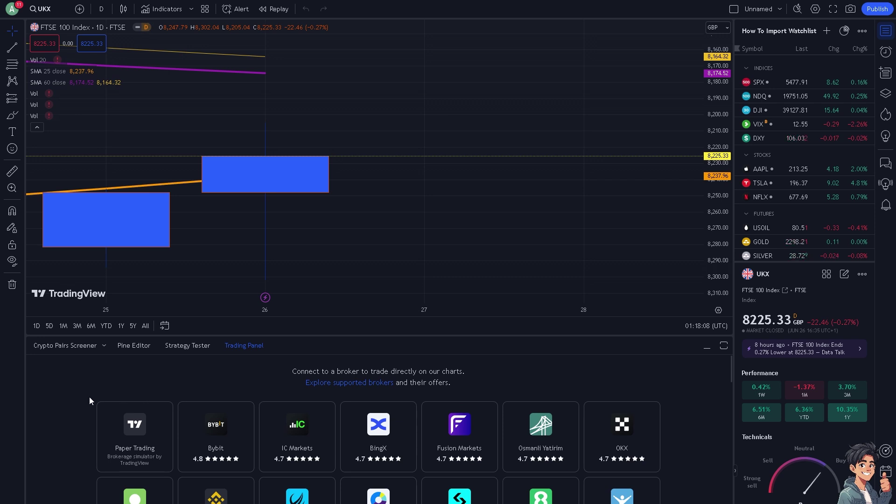
scroll(89, 397, down, 1)
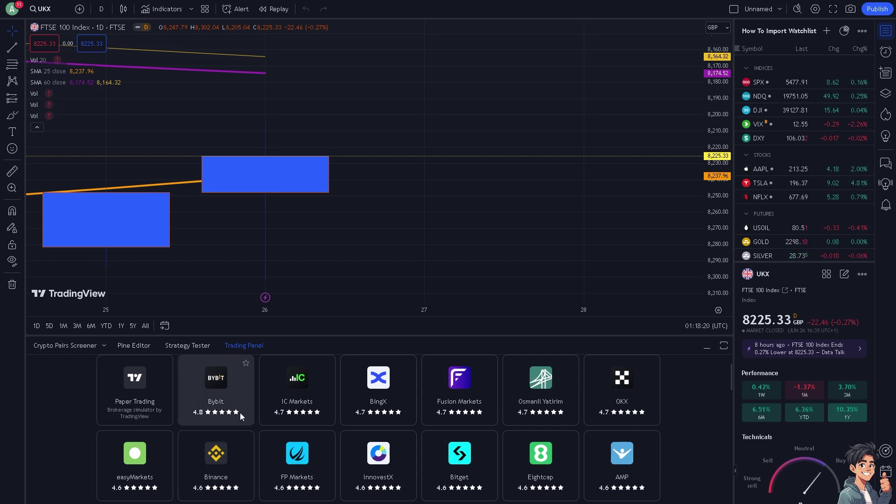
scroll(237, 426, down, 1)
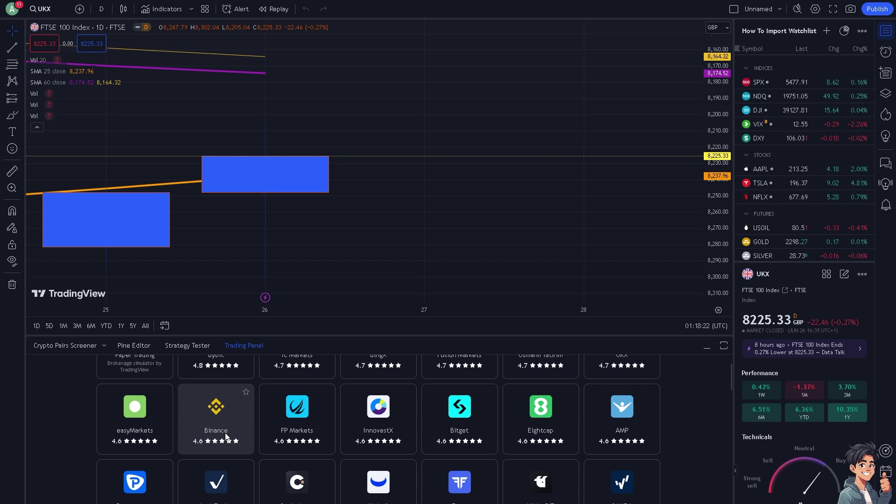
scroll(347, 410, up, 1)
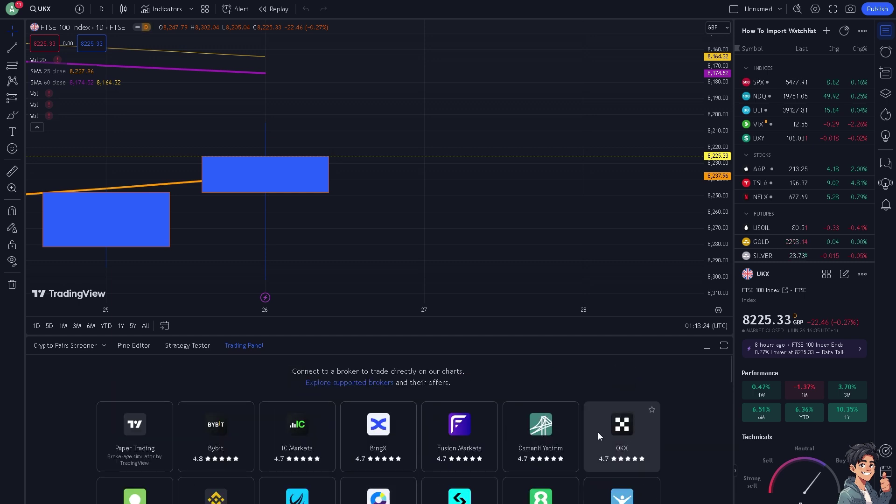
scroll(468, 435, down, 2)
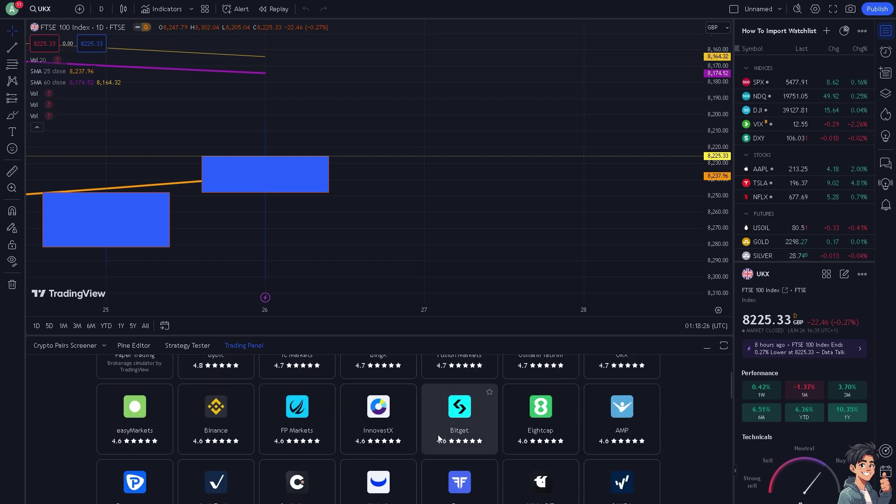
scroll(531, 435, down, 1)
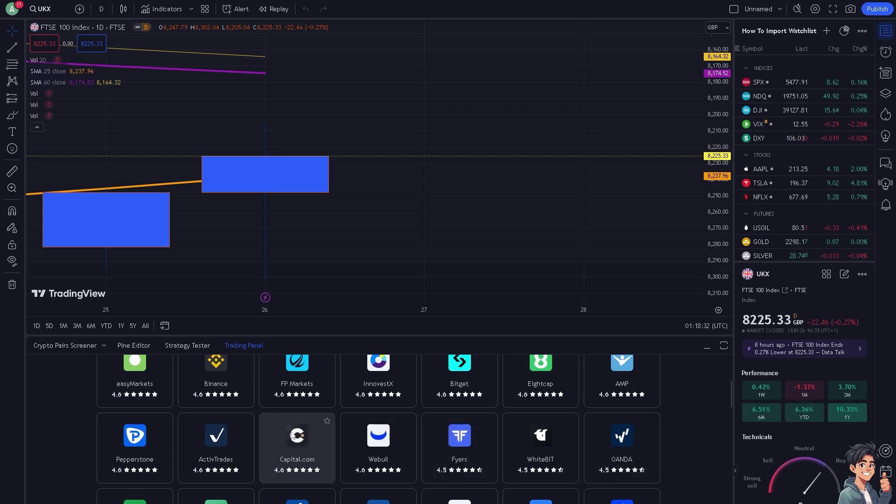
scroll(292, 435, down, 1)
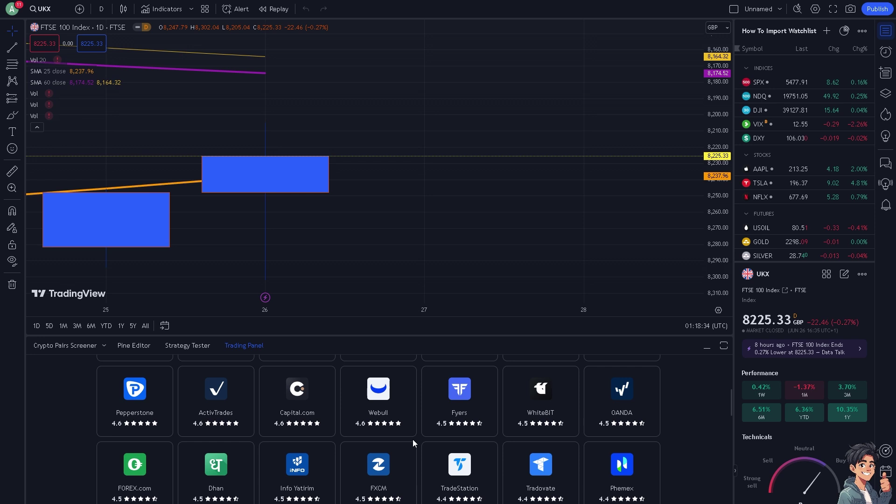
scroll(412, 439, down, 2)
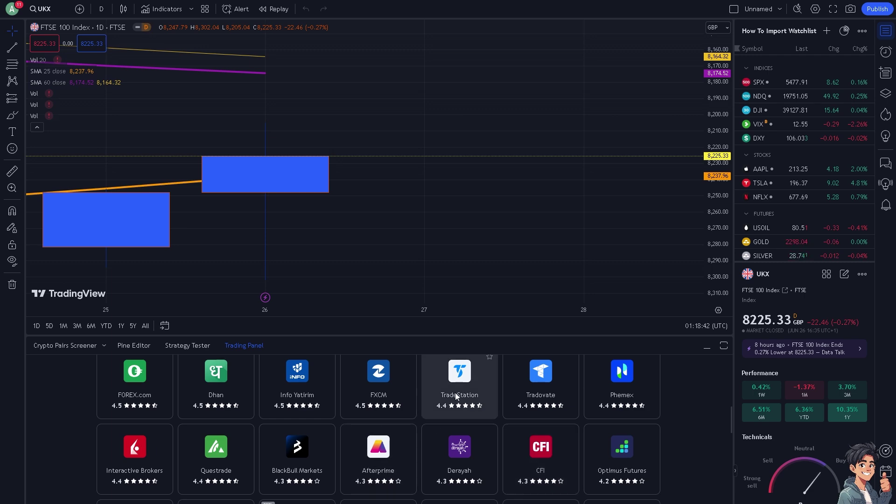
scroll(455, 393, down, 2)
scroll(455, 393, up, 2)
scroll(460, 395, down, 2)
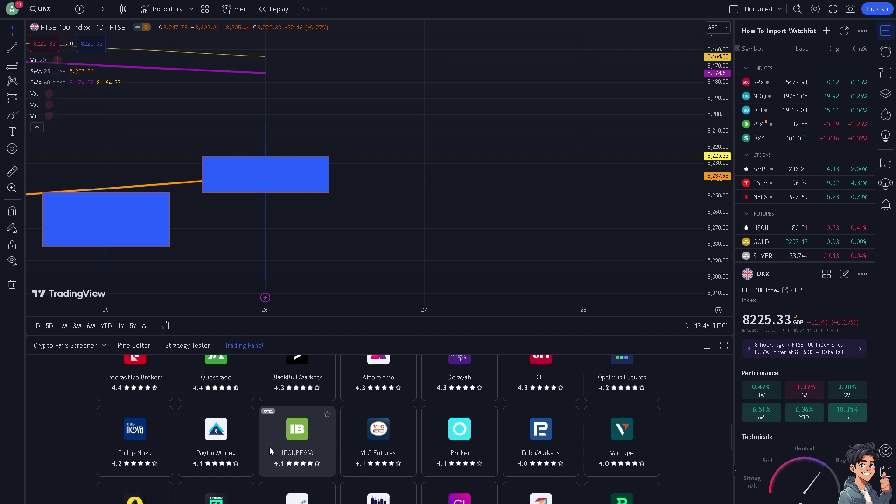
scroll(221, 451, down, 4)
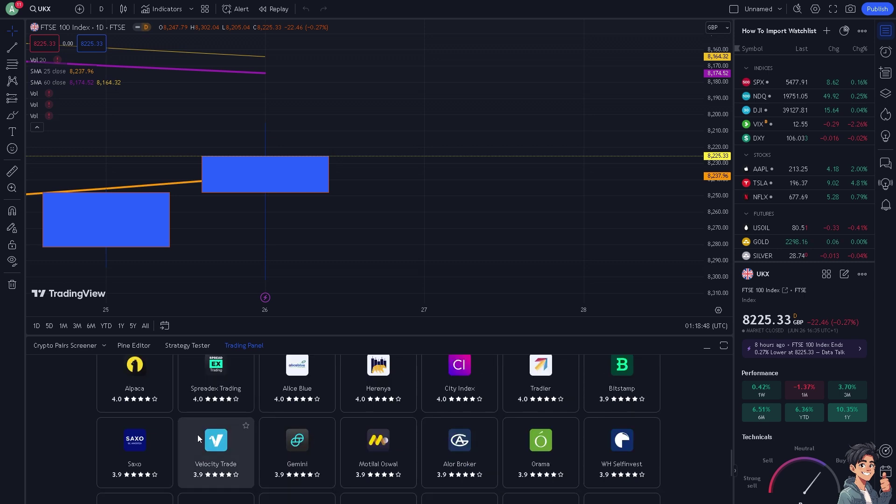
scroll(155, 421, down, 2)
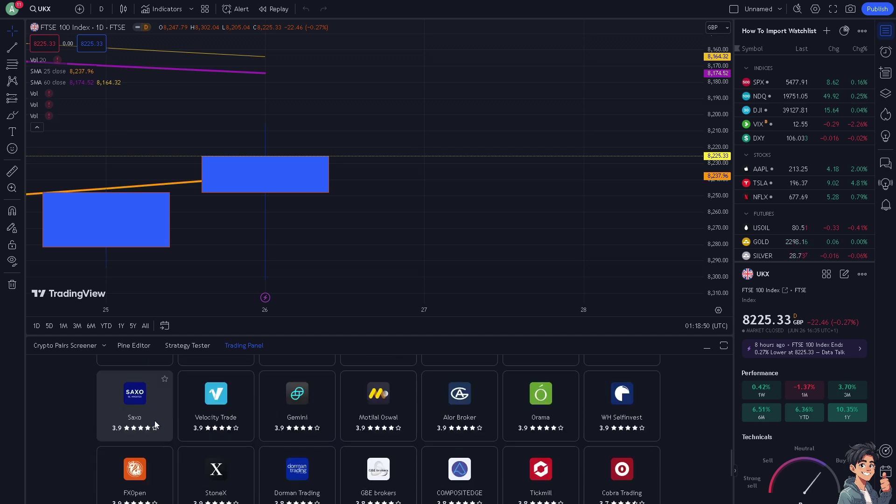
scroll(155, 421, down, 2)
scroll(154, 421, down, 2)
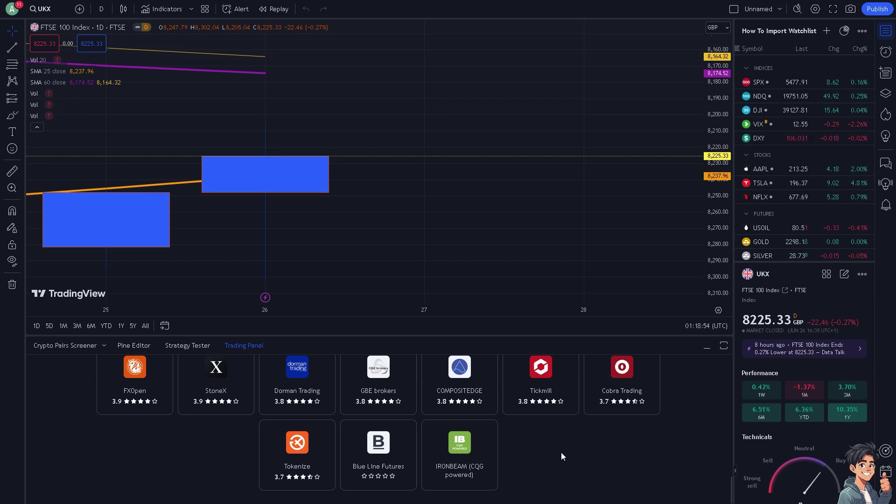
- Search the broker page with Ctrl+F, then dismiss the find bar
key(ctrl+f)
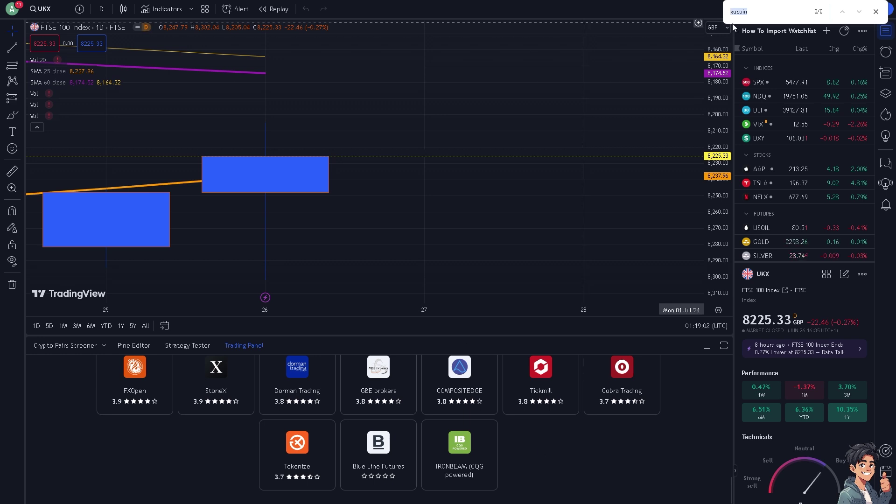
click(875, 12)
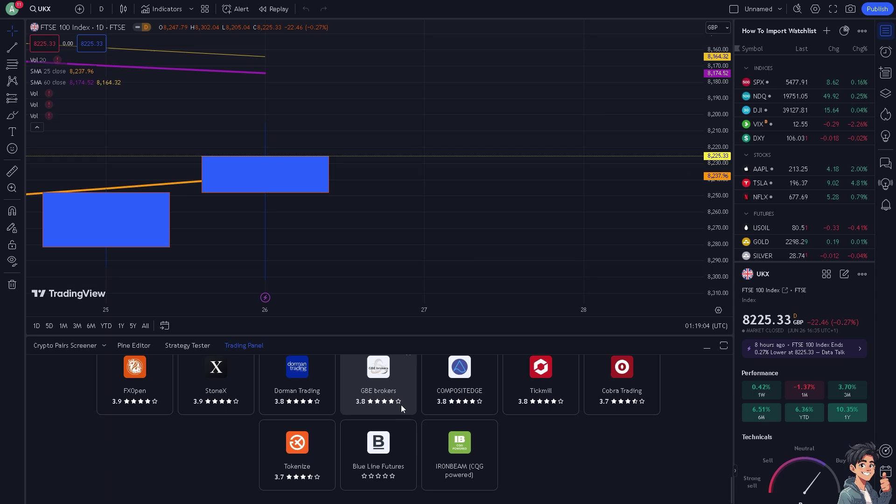
scroll(402, 405, up, 2)
scroll(402, 409, up, 2)
scroll(400, 413, up, 3)
scroll(400, 413, up, 3)
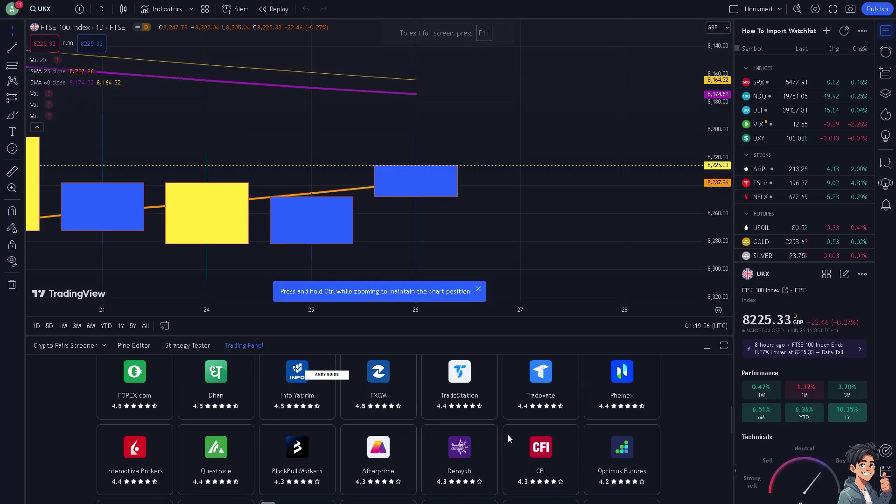
scroll(507, 435, down, 4)
scroll(399, 446, down, 4)
scroll(402, 453, down, 3)
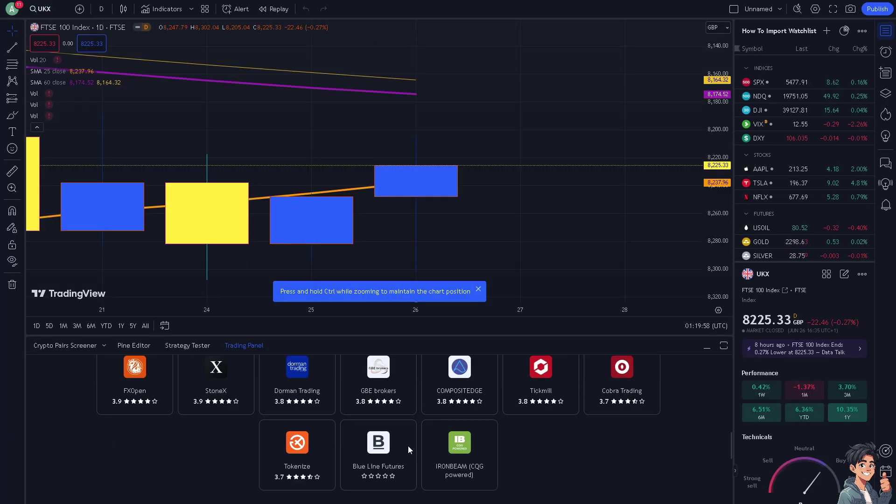
scroll(408, 446, up, 4)
scroll(364, 442, up, 4)
scroll(330, 436, up, 3)
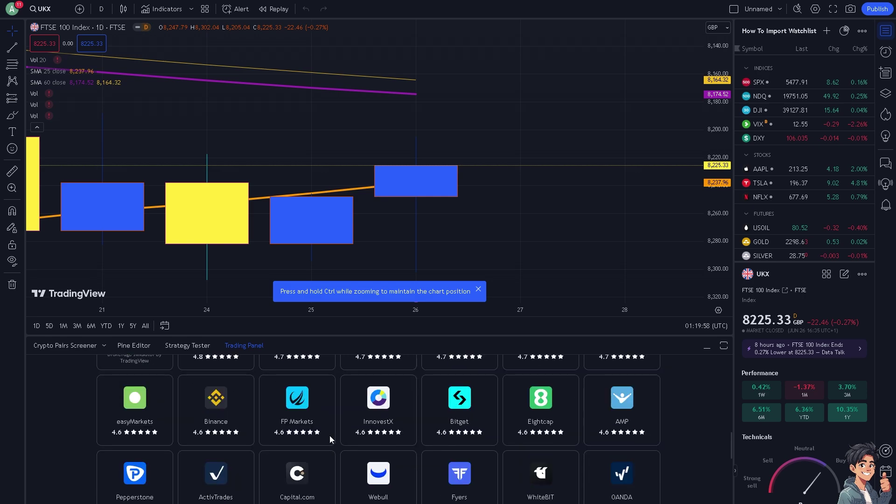
scroll(329, 436, up, 3)
scroll(341, 435, up, 2)
- Connect Binance with 'Don't remember me' ticked
click(224, 481)
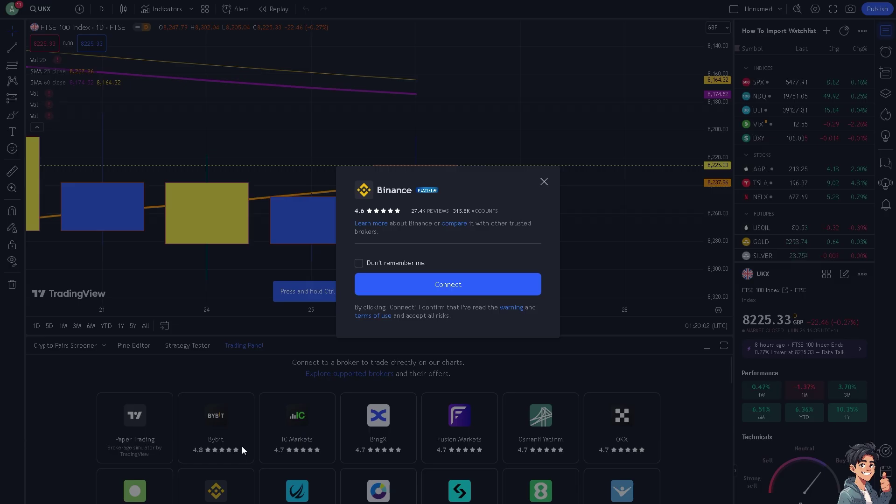
click(359, 263)
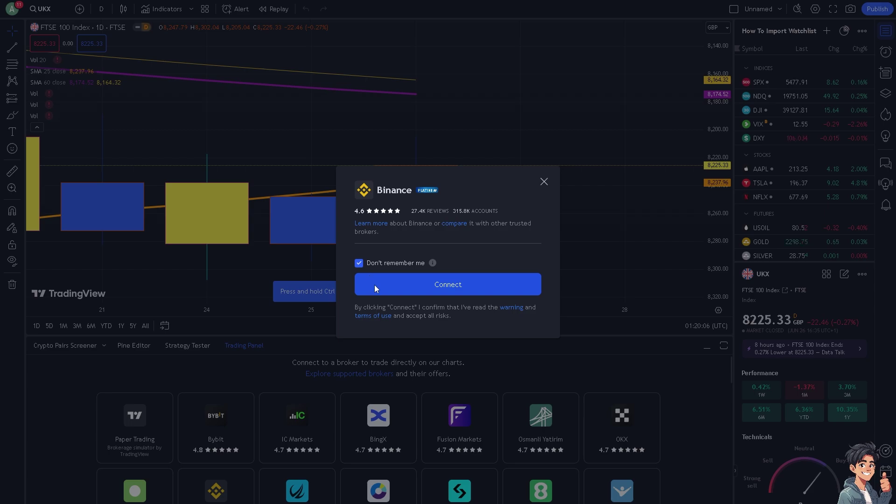
click(375, 285)
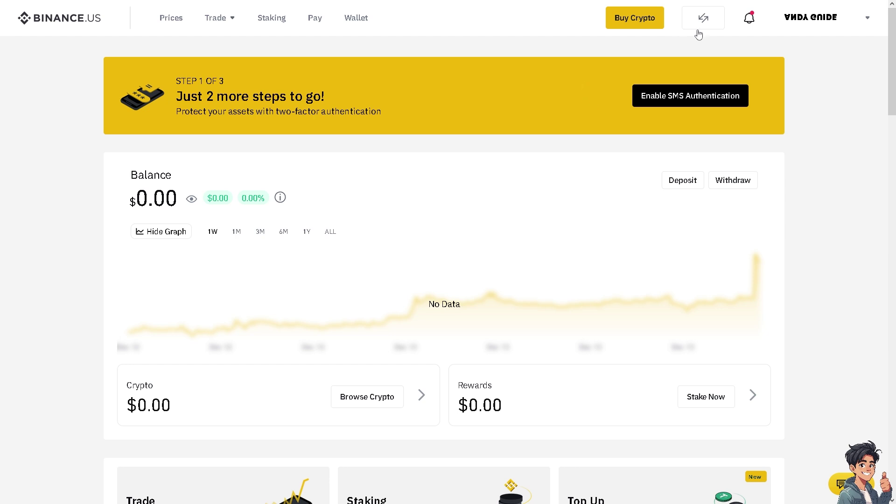
- Check Binance.US notifications, close the Binance dialog and list all brokers again
click(748, 18)
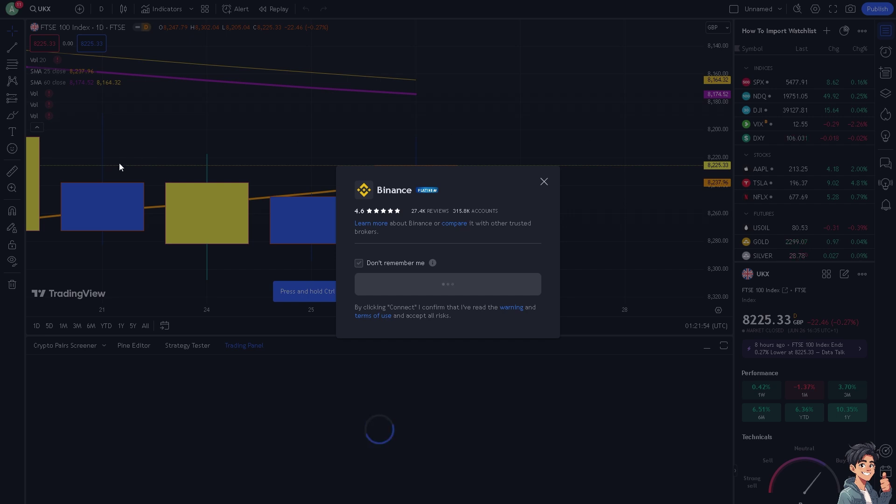
click(544, 183)
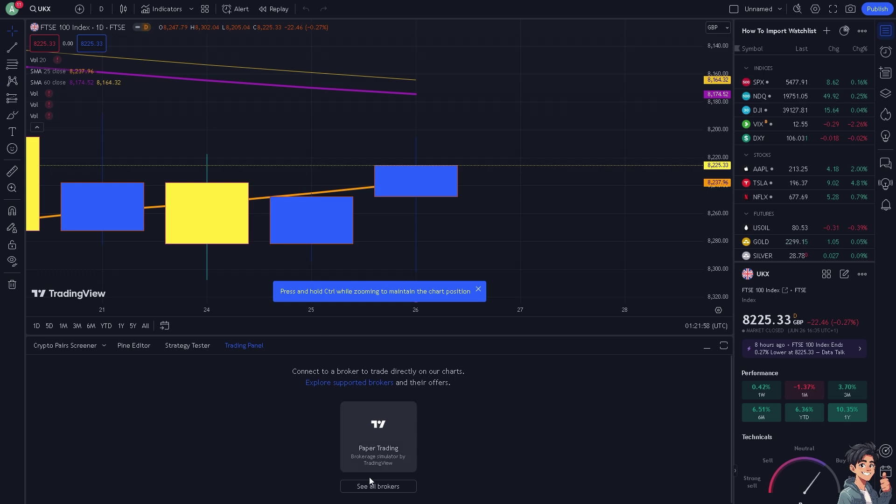
click(378, 486)
scroll(316, 373, down, 3)
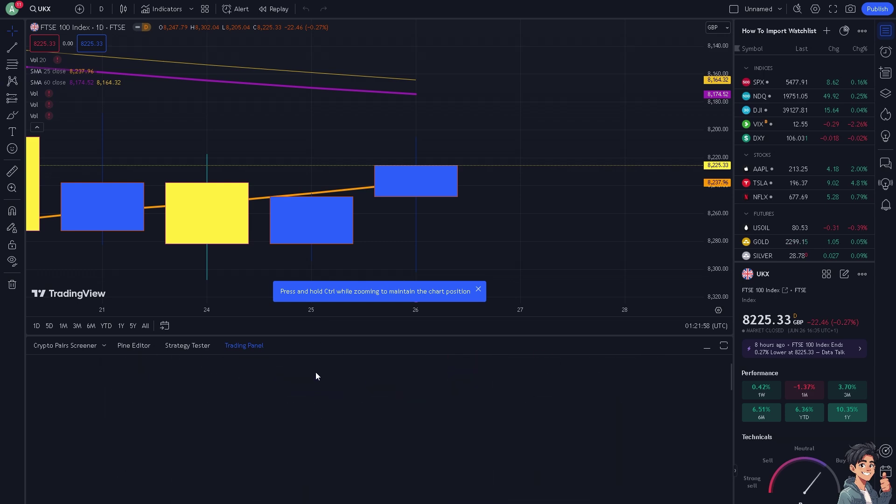
scroll(315, 376, down, 3)
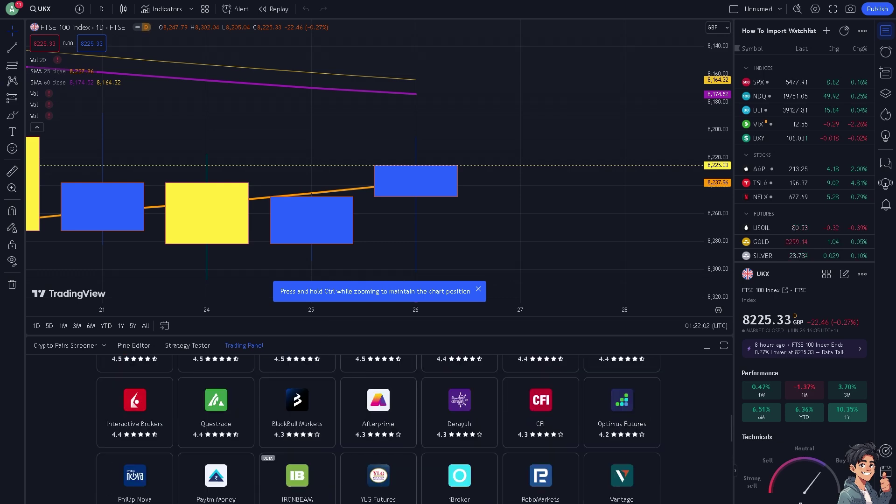